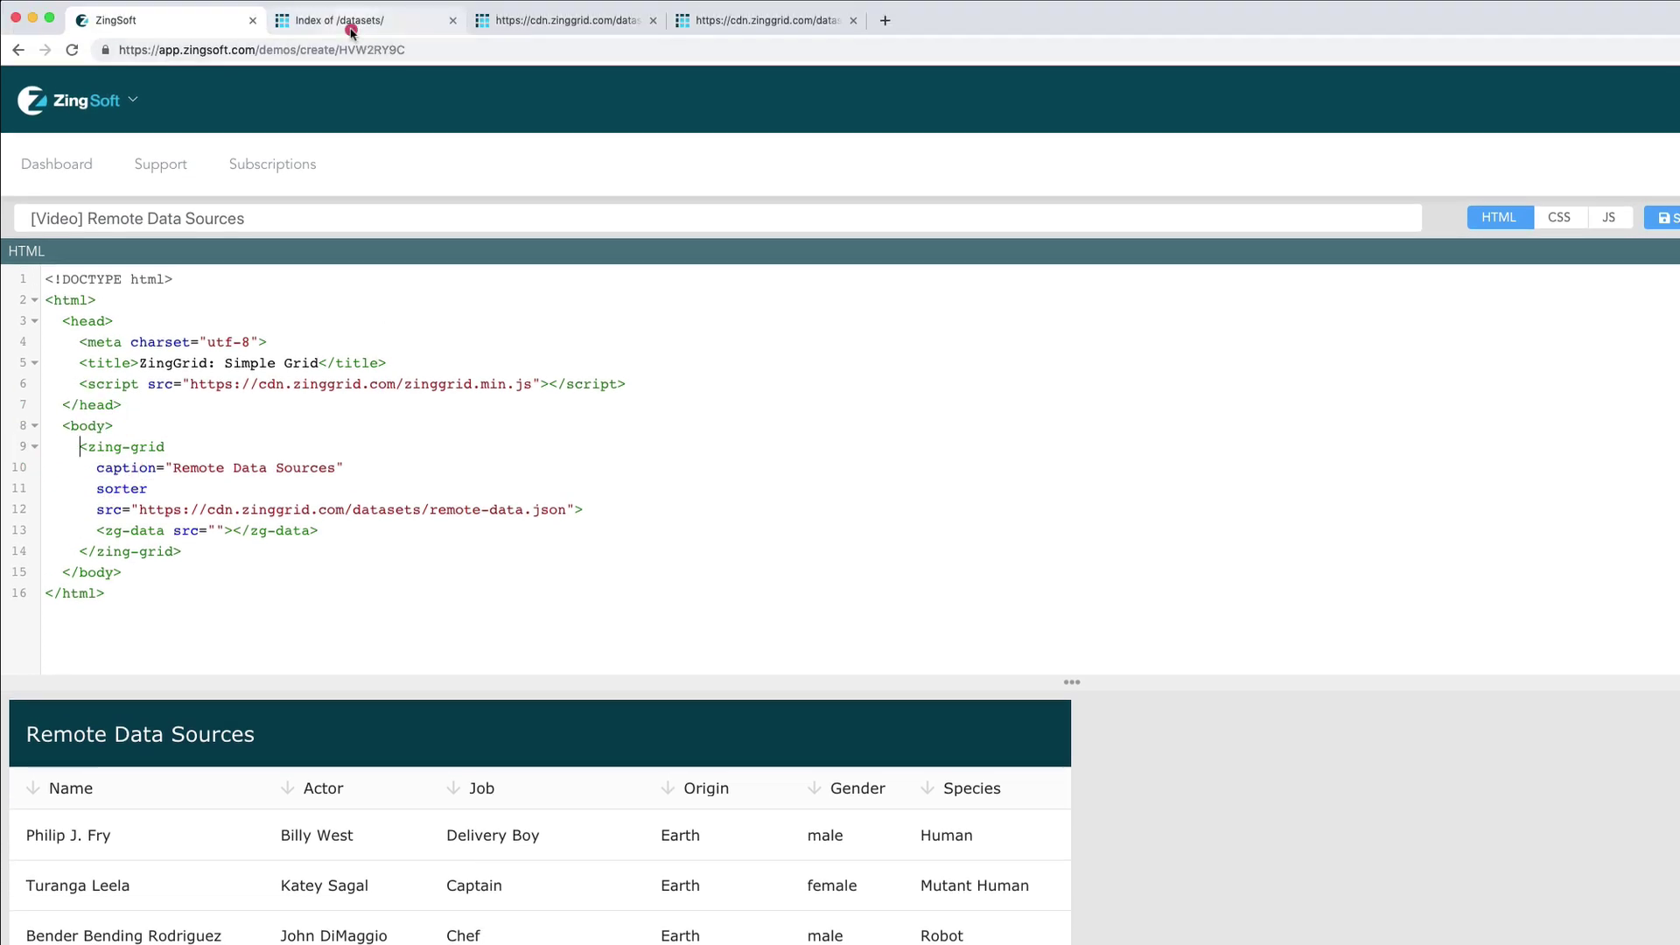
- View the raw remote-data.json file in Chrome and note its top-level array of six records
click(345, 21)
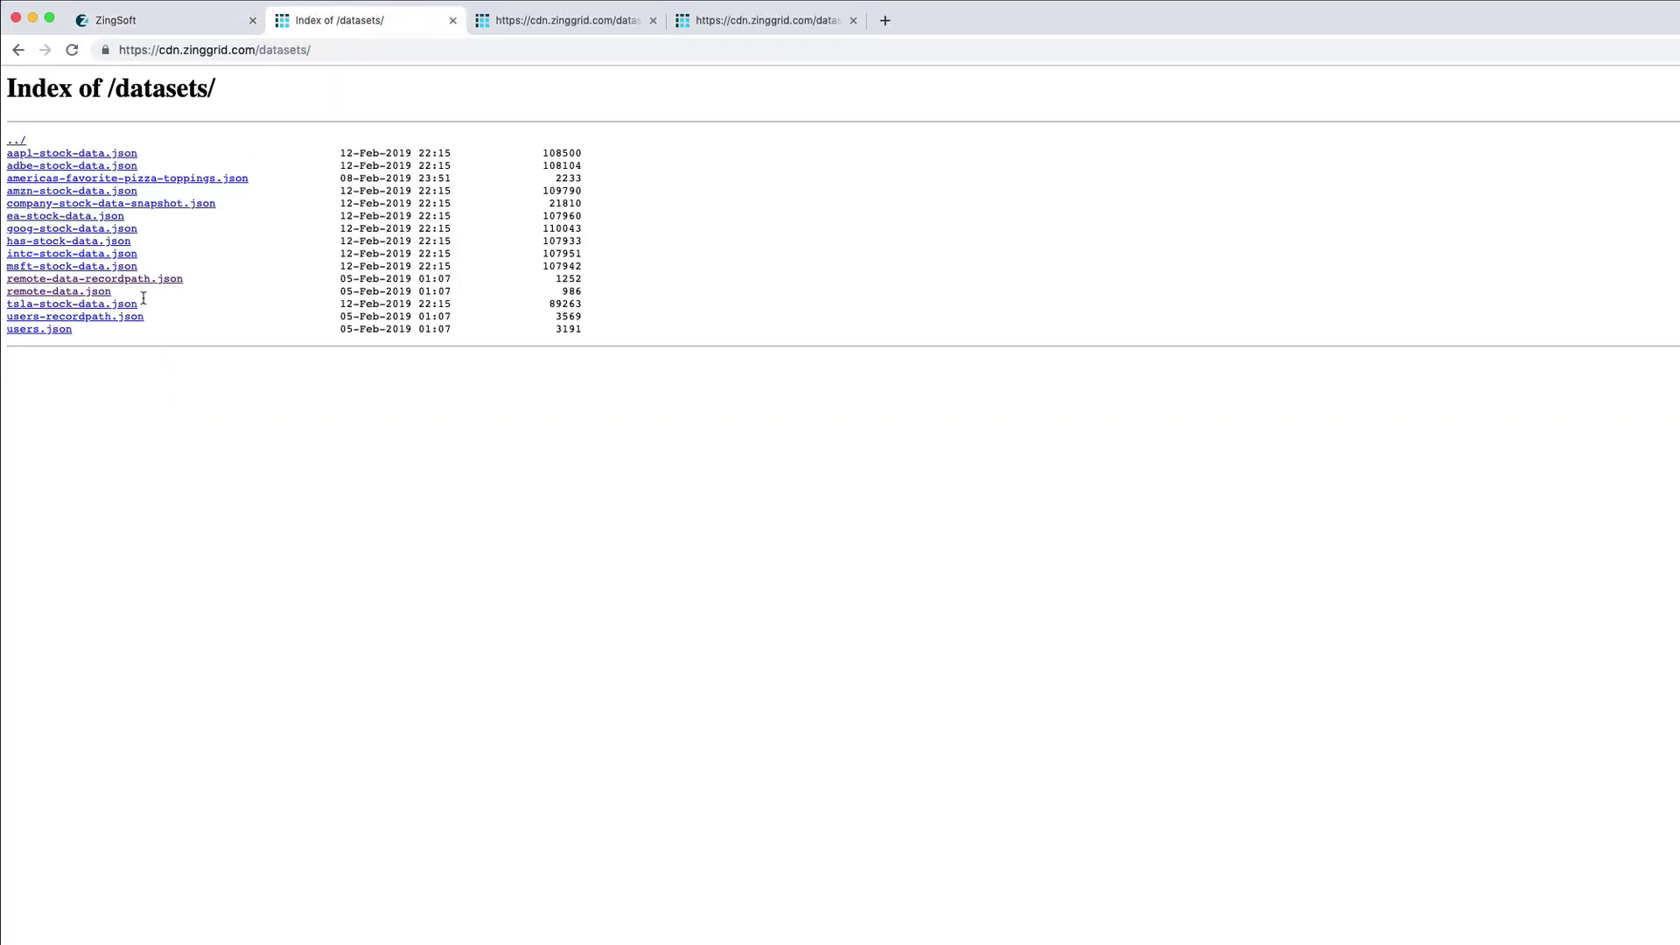
drag(156, 304, 188, 289)
click(190, 286)
click(544, 22)
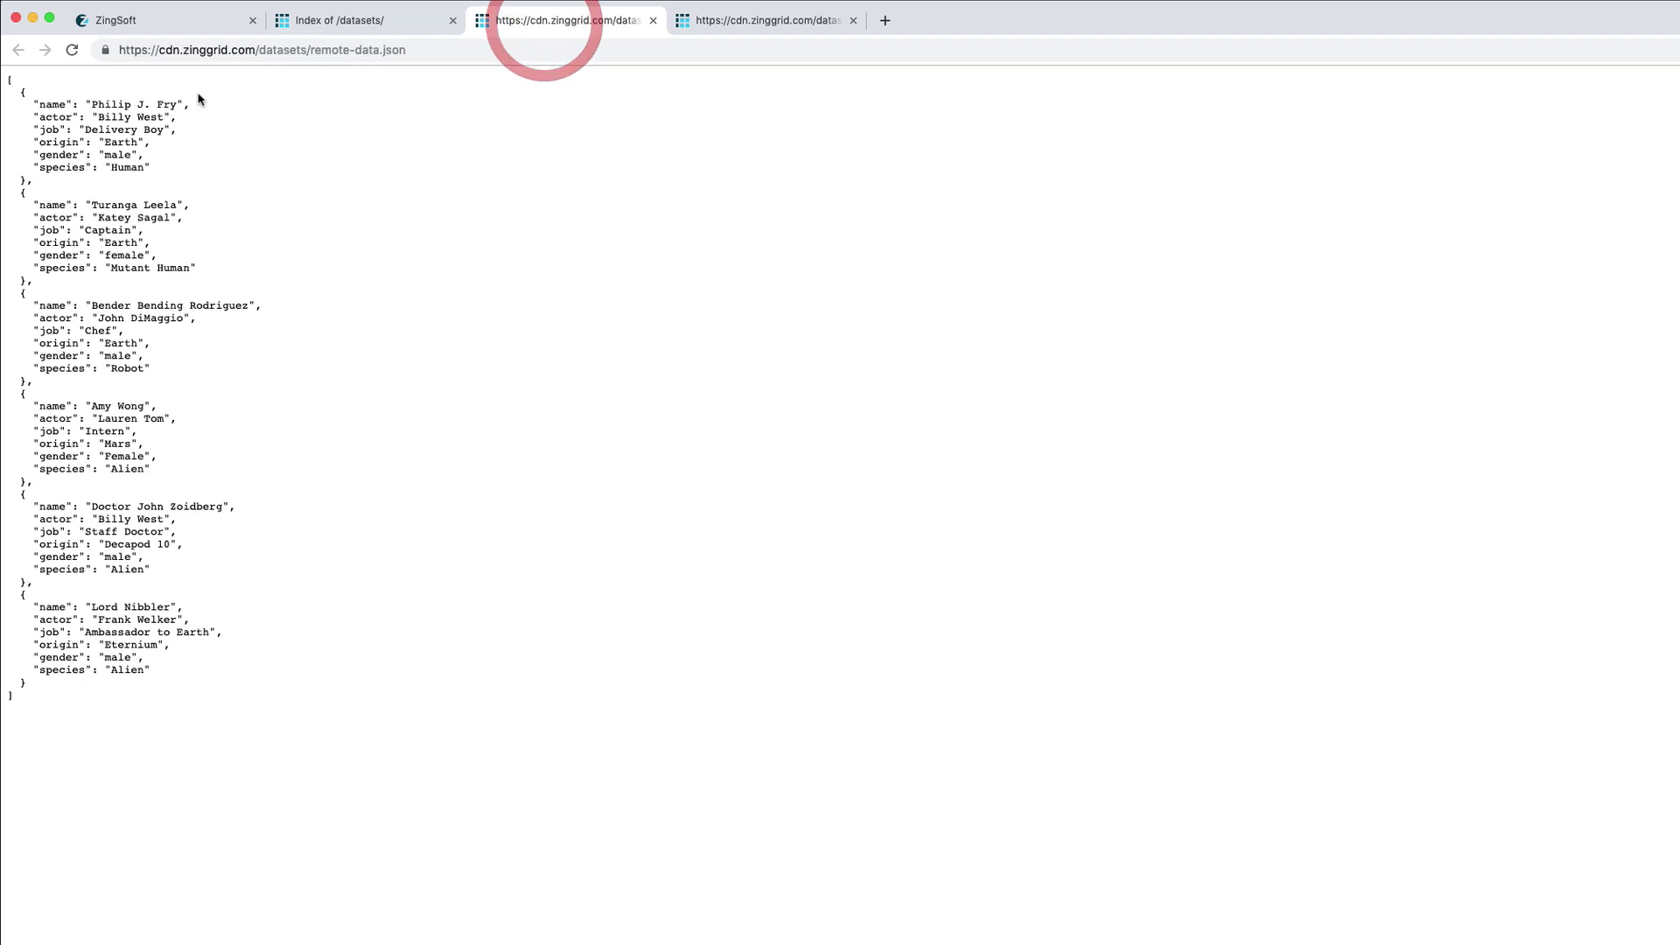
click(8, 84)
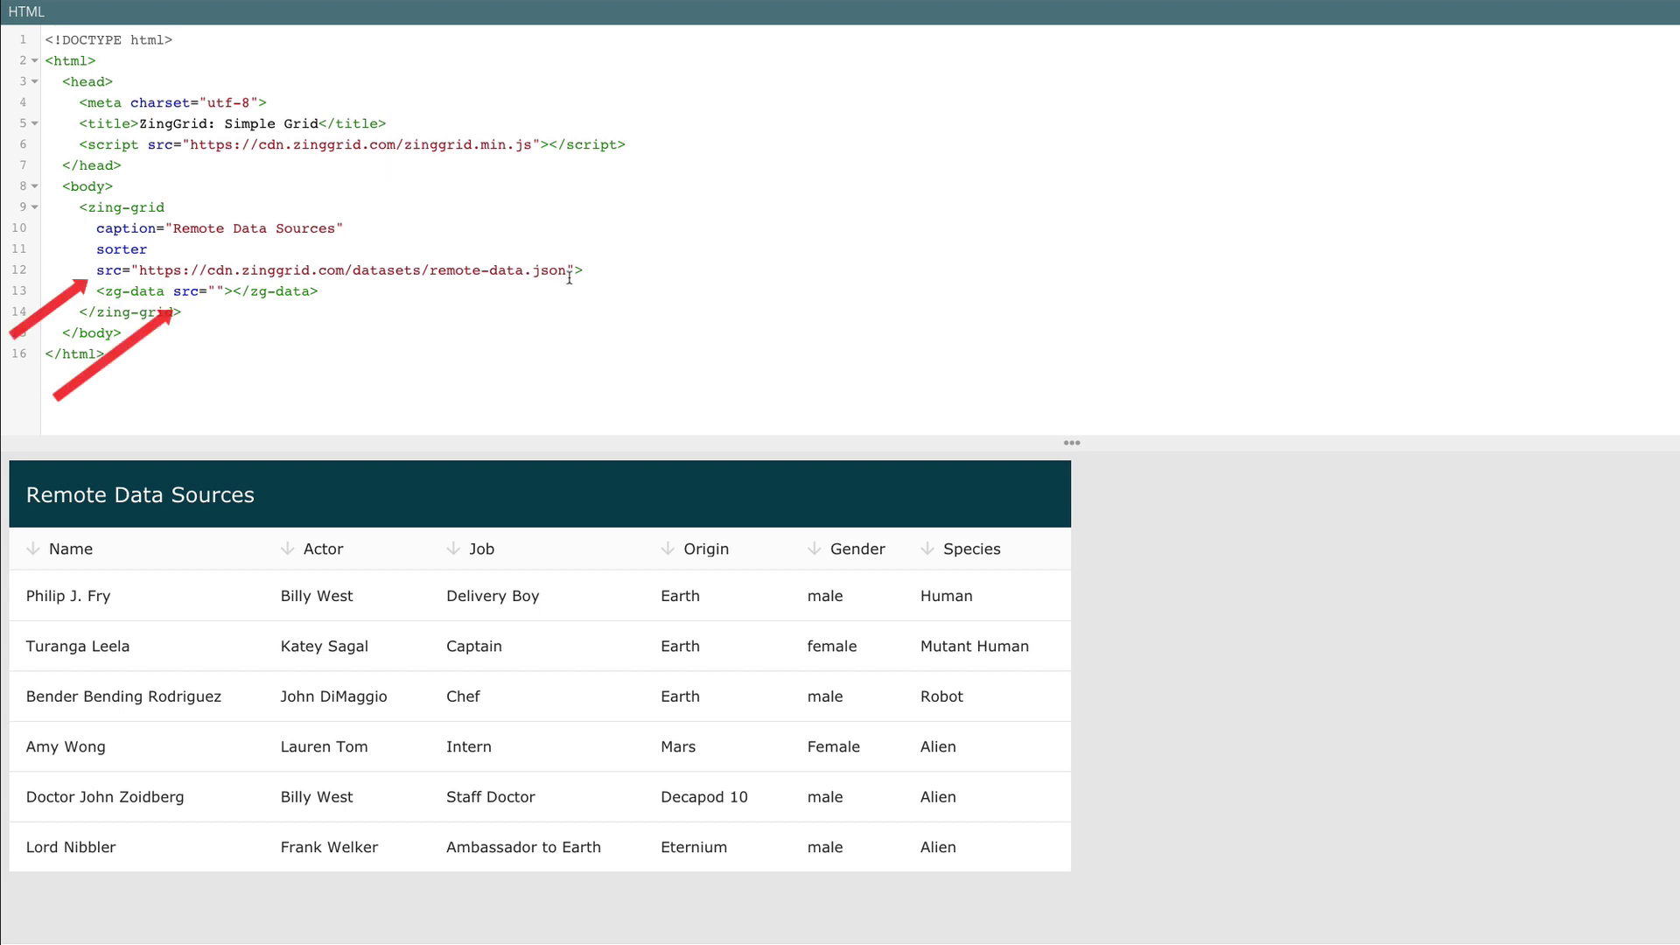
- Remove zing-grid's src URL and inspect the nested employees key in remote-data-recordpath.json
mouse_move(567, 271)
mouse_down()
mouse_move(138, 271)
mouse_move(147, 250)
mouse_up()
key(BackSpace)
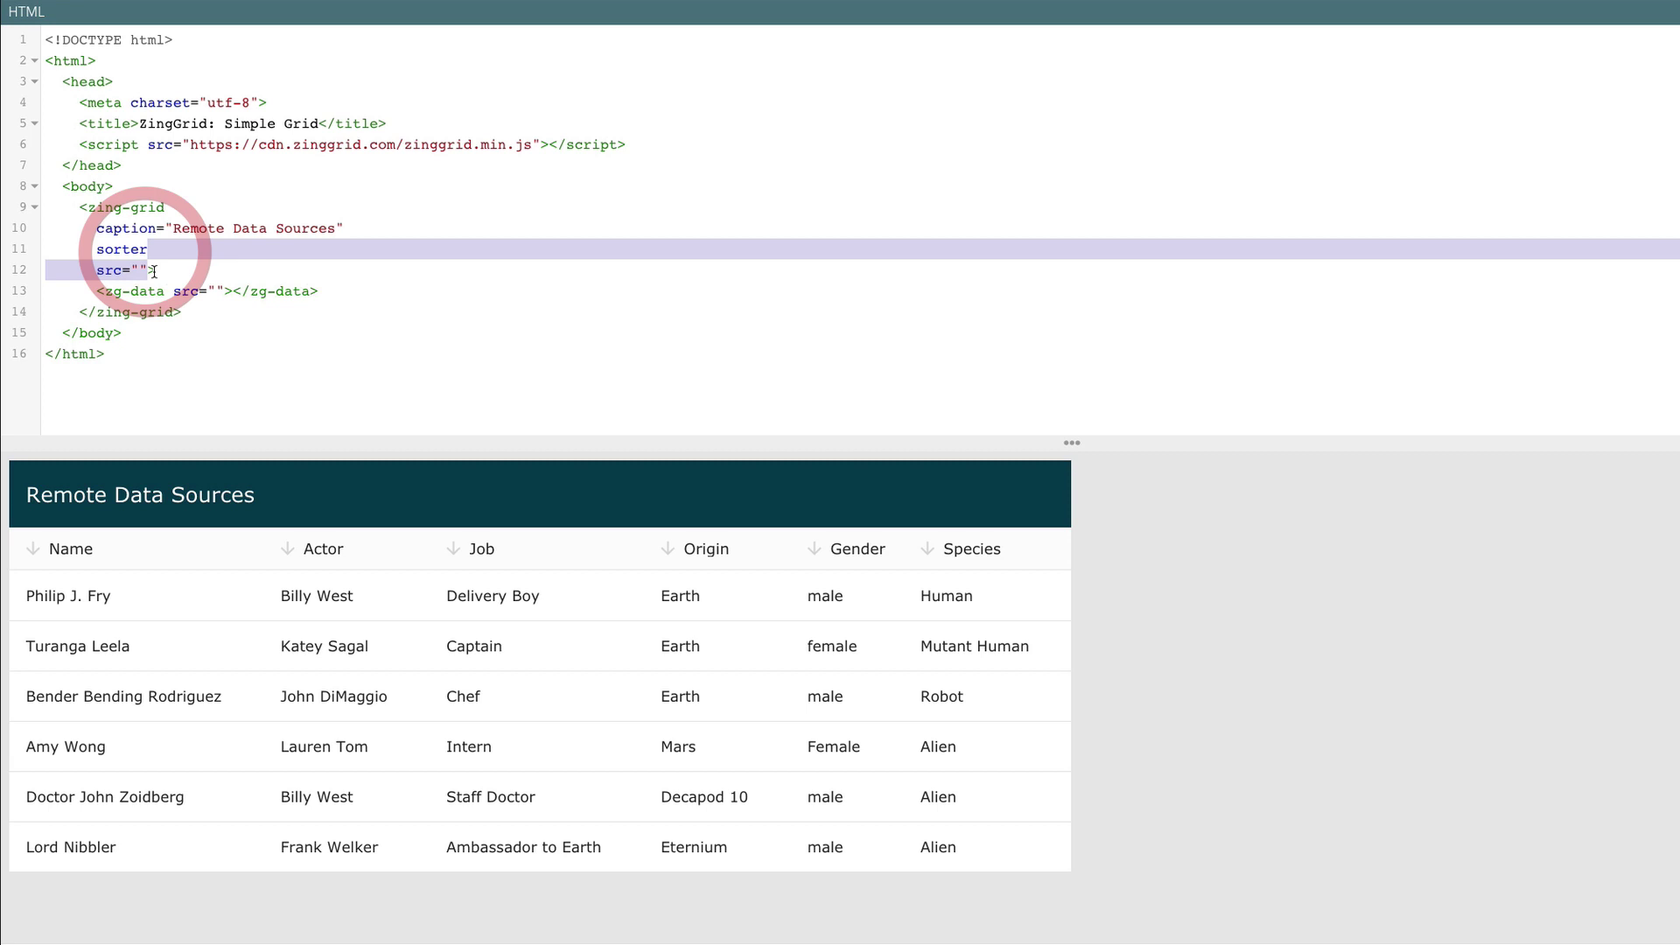
key(BackSpace)
key(Escape)
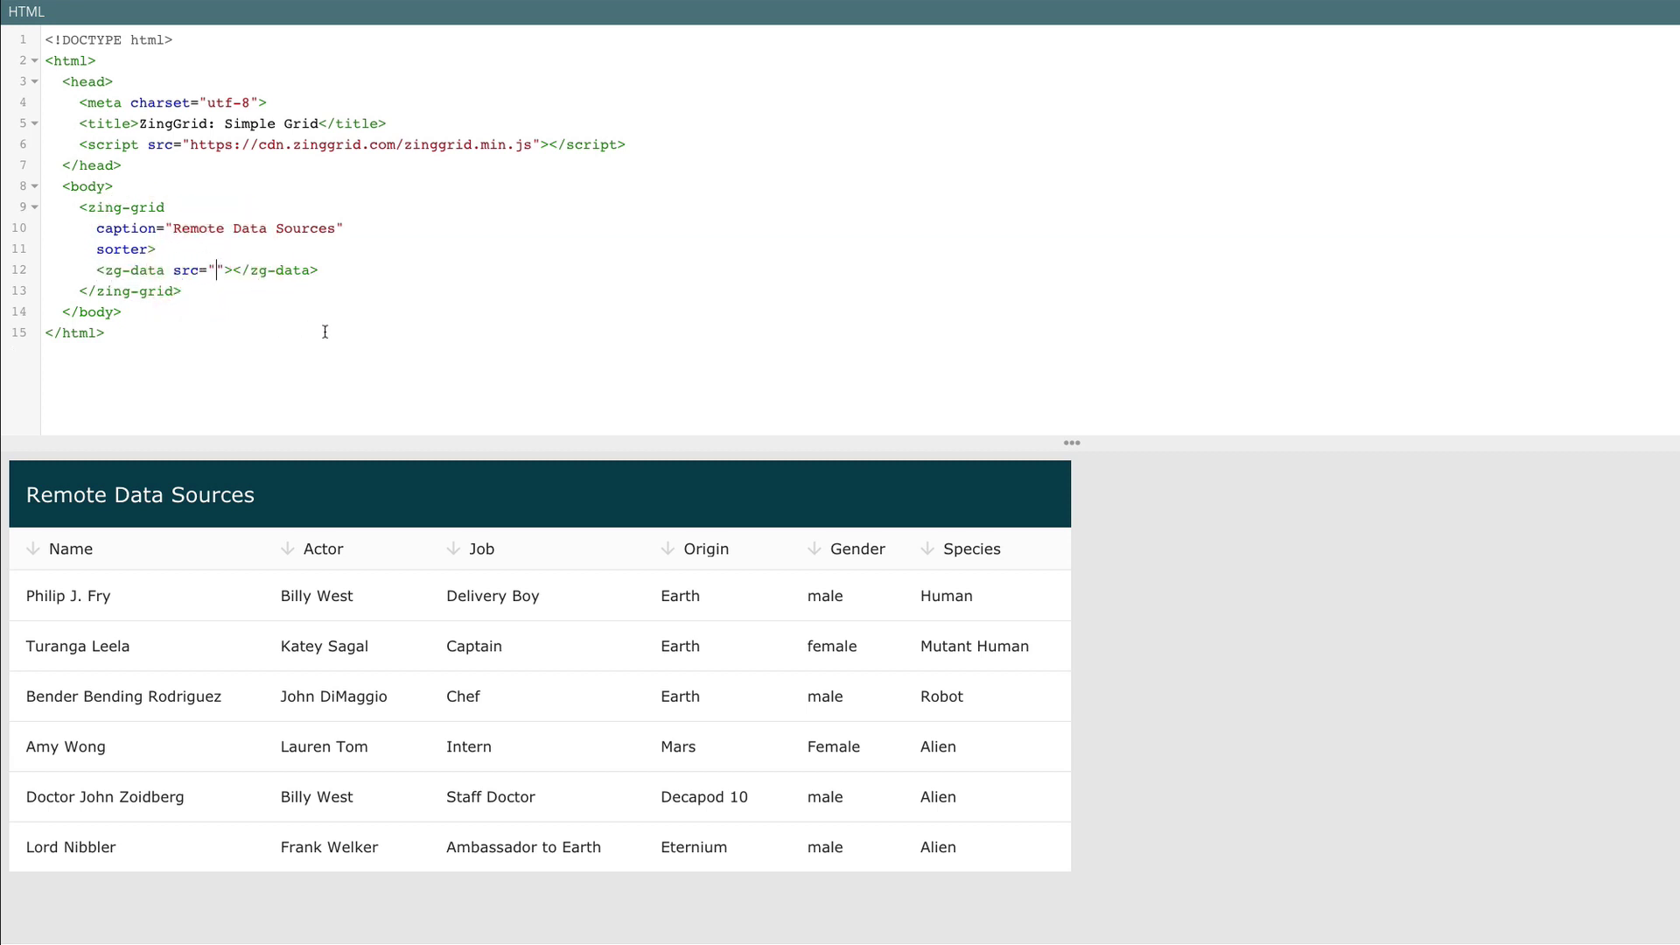
text(https://cdn.zinggrid.com/datasets/remote-data.json)
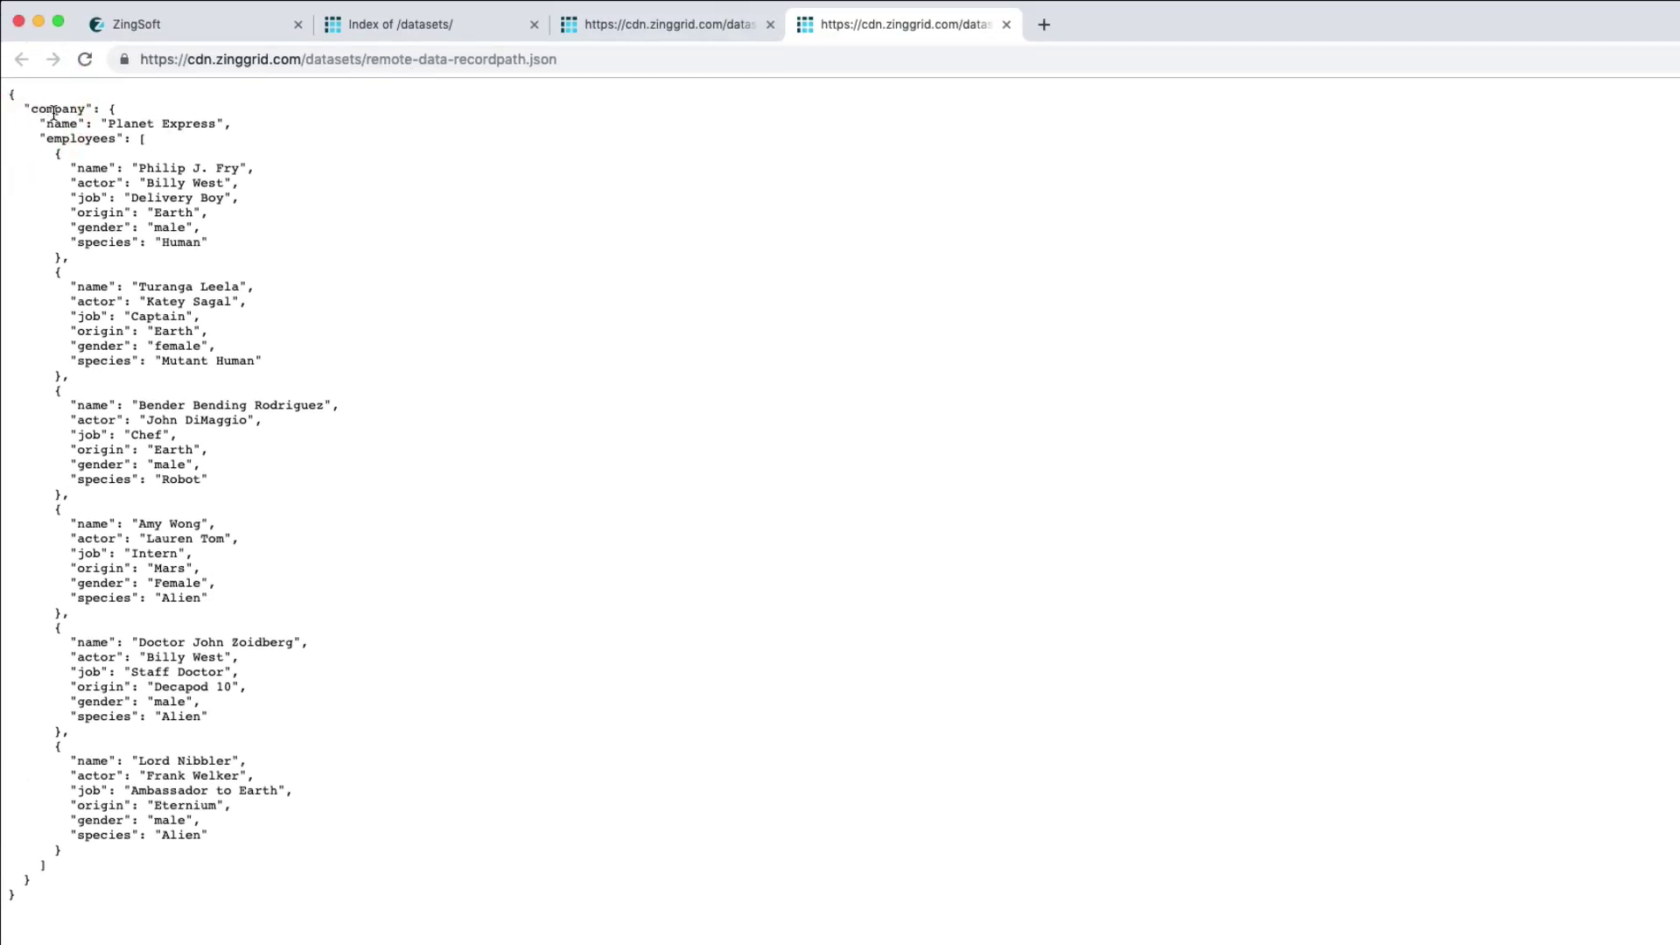
double_click(56, 111)
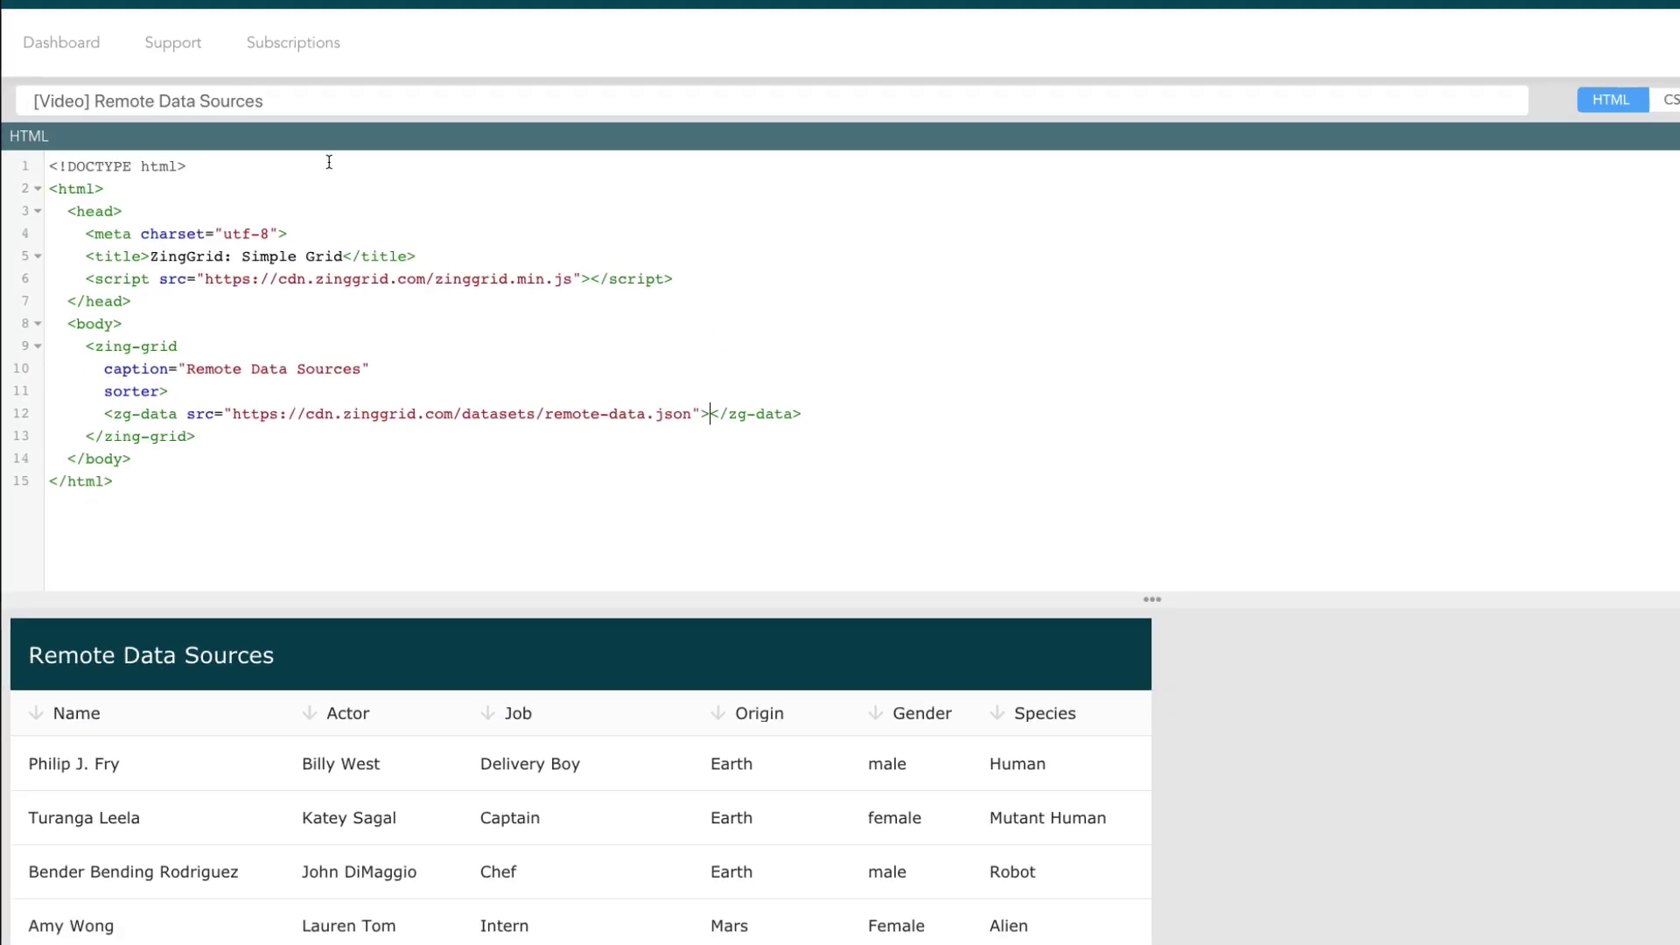
- Change zg-data's source to remote-data-recordpath.json and add a blank line inside zg-data
click(655, 271)
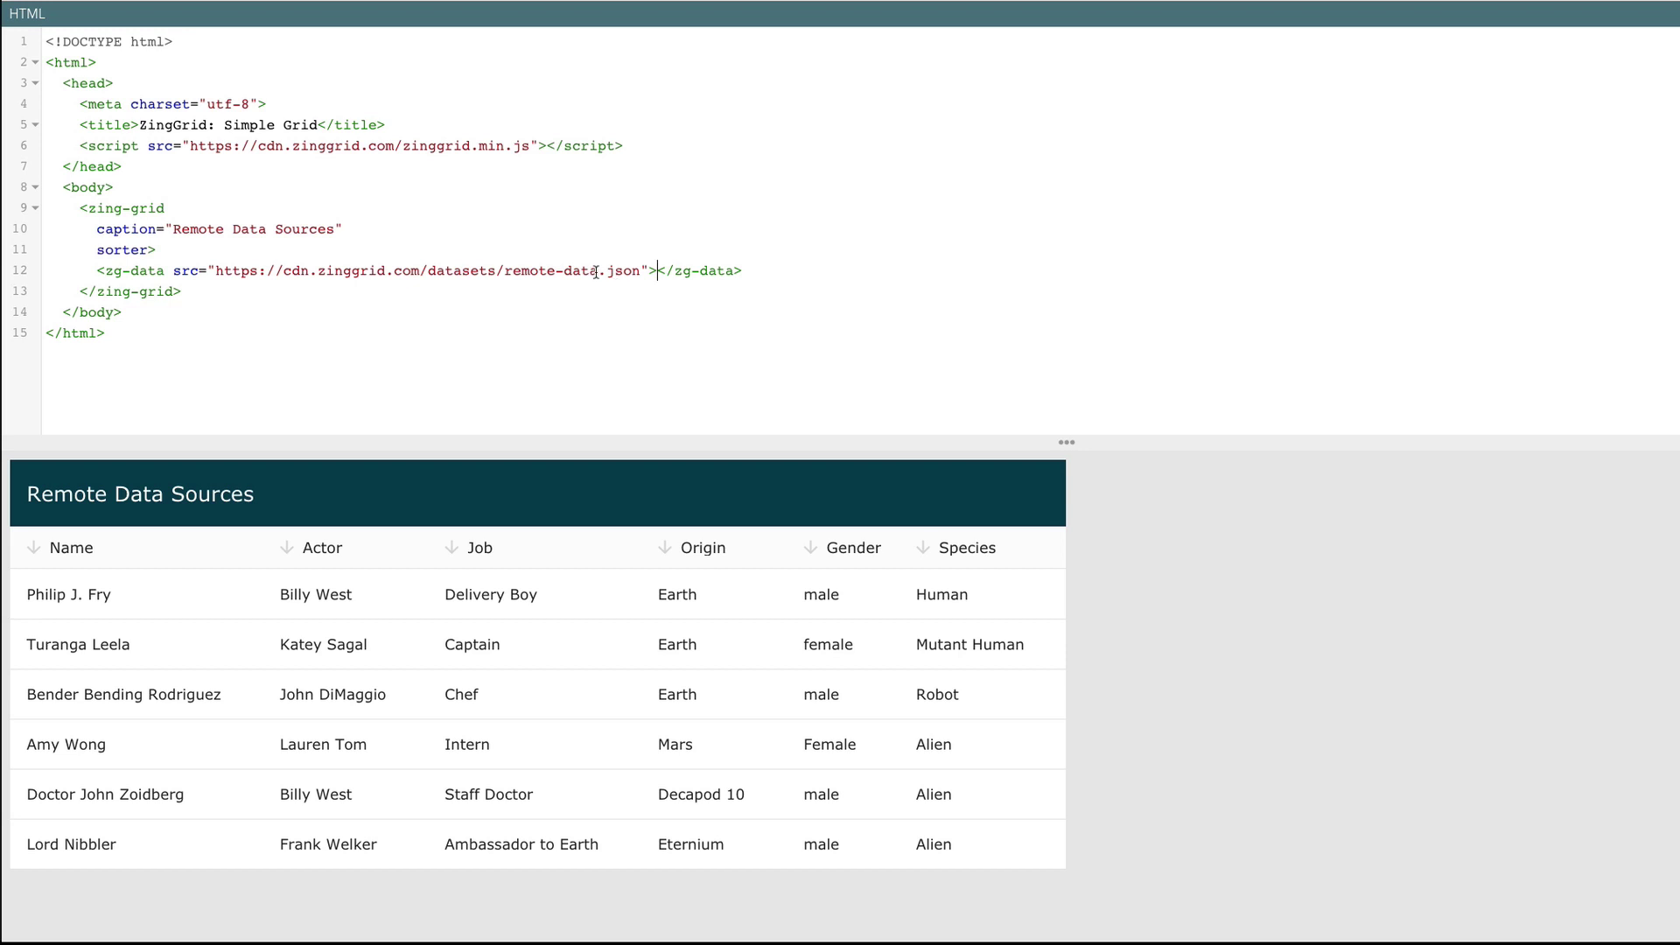
text(-re)
text(cordpath)
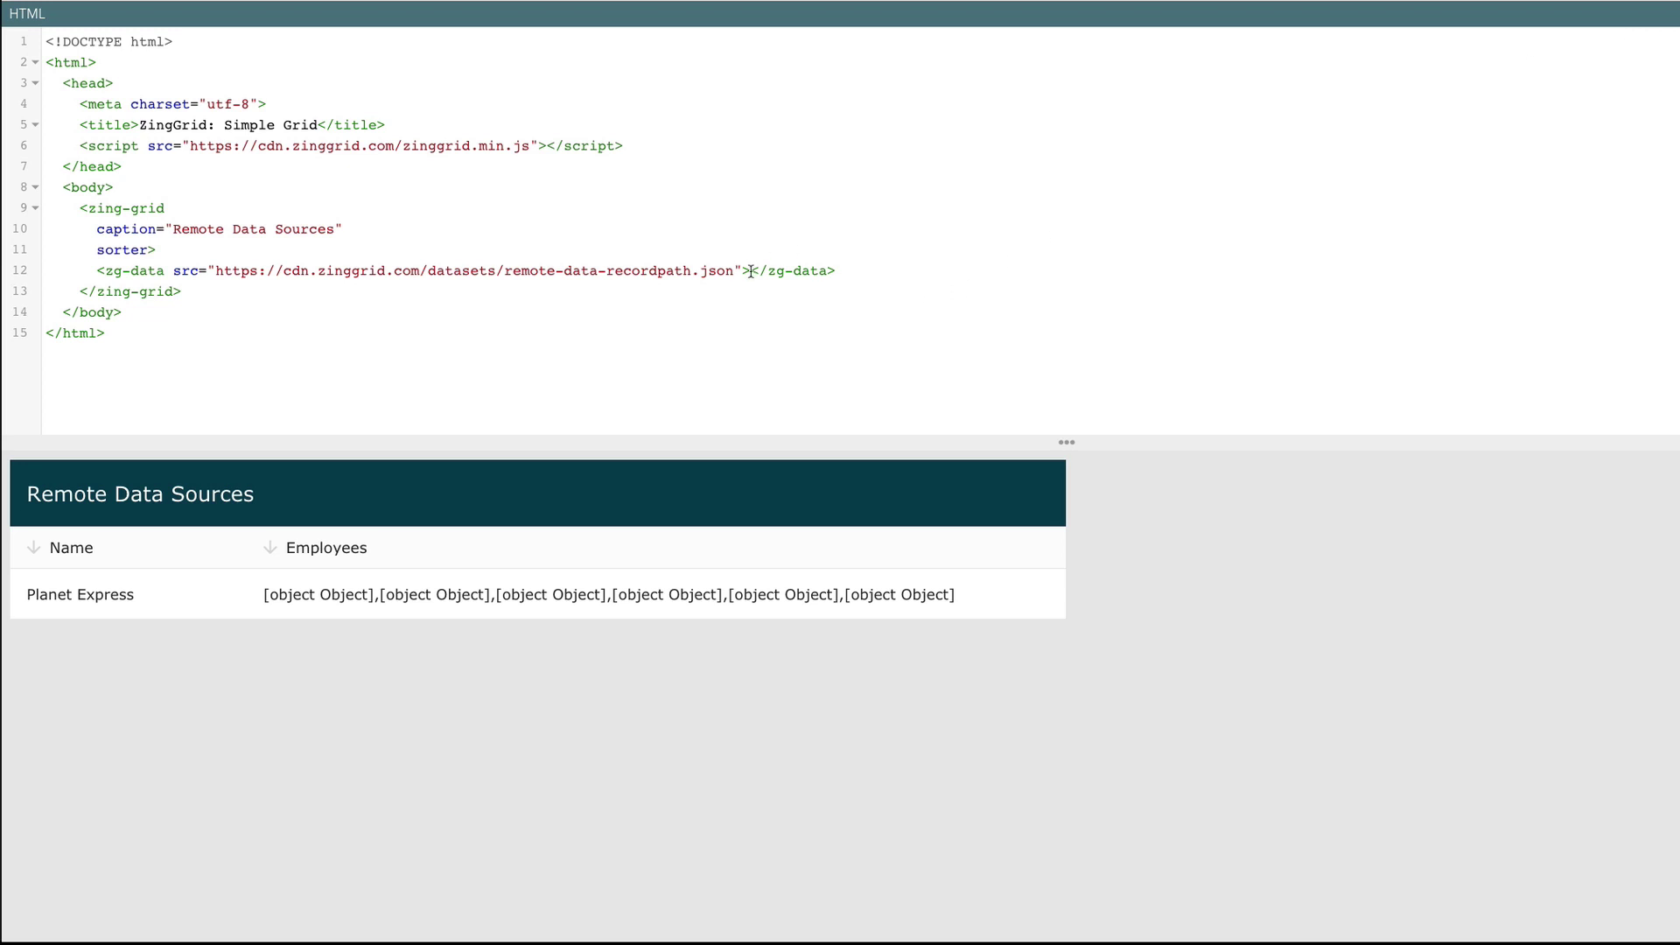
key(Return)
key(Return)
- Add <zg-param name="recordPath" value="company.employees"> as a child of zg-data
key(Up)
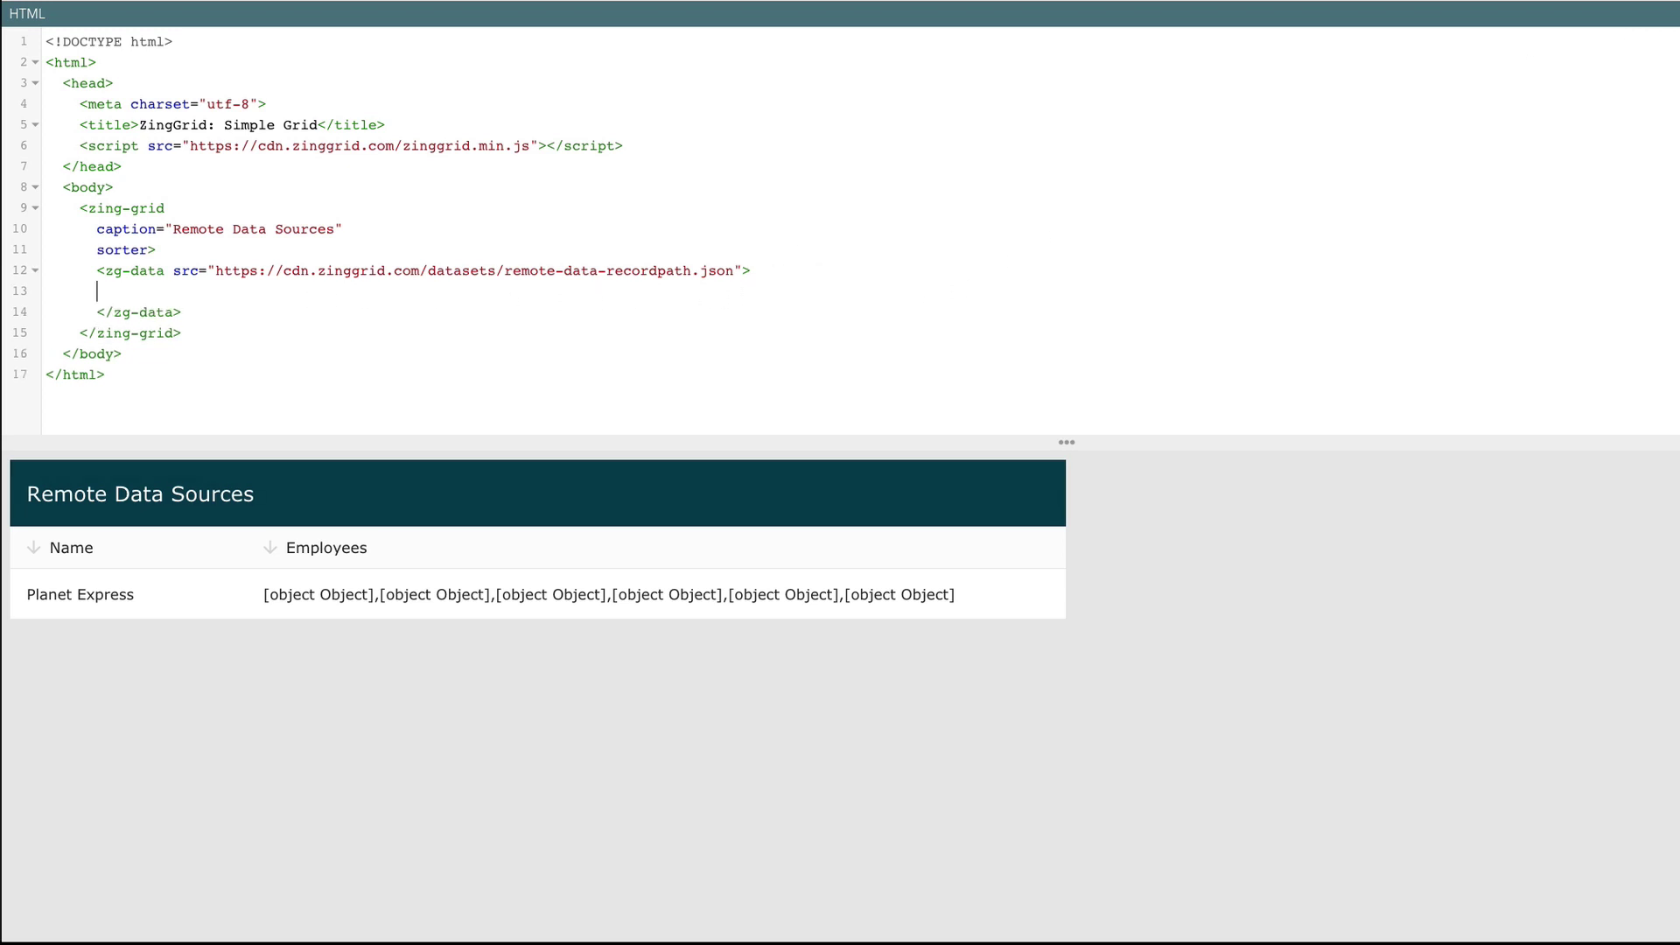
text(<zg-p)
text(aram name)
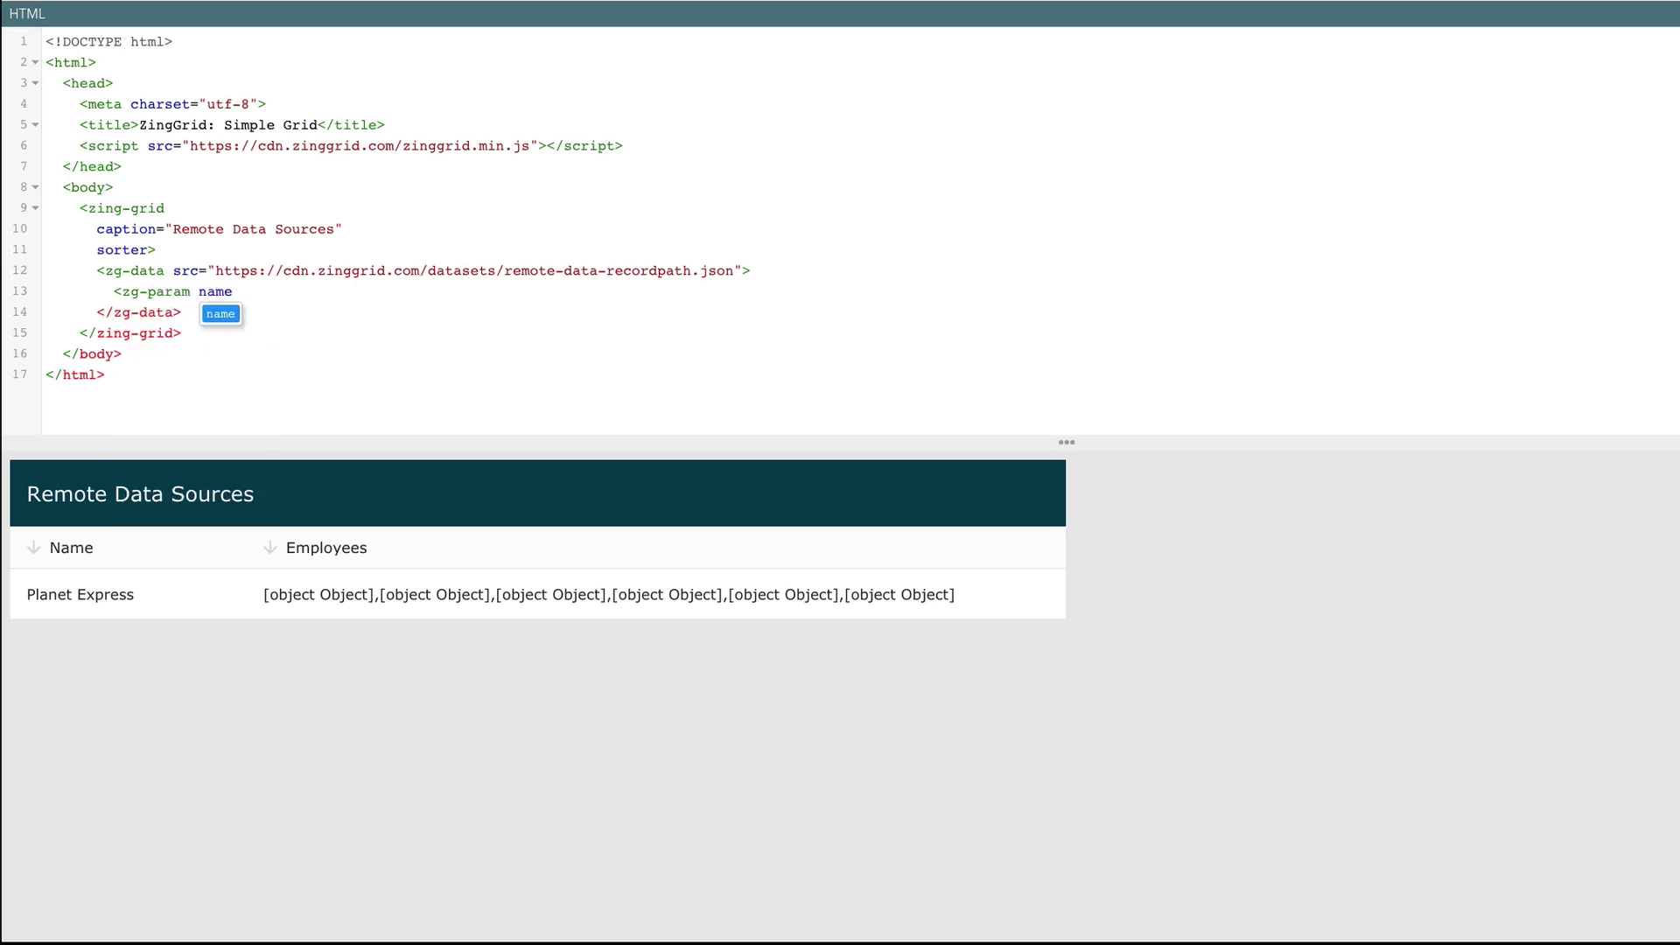
key(Return)
text(r)
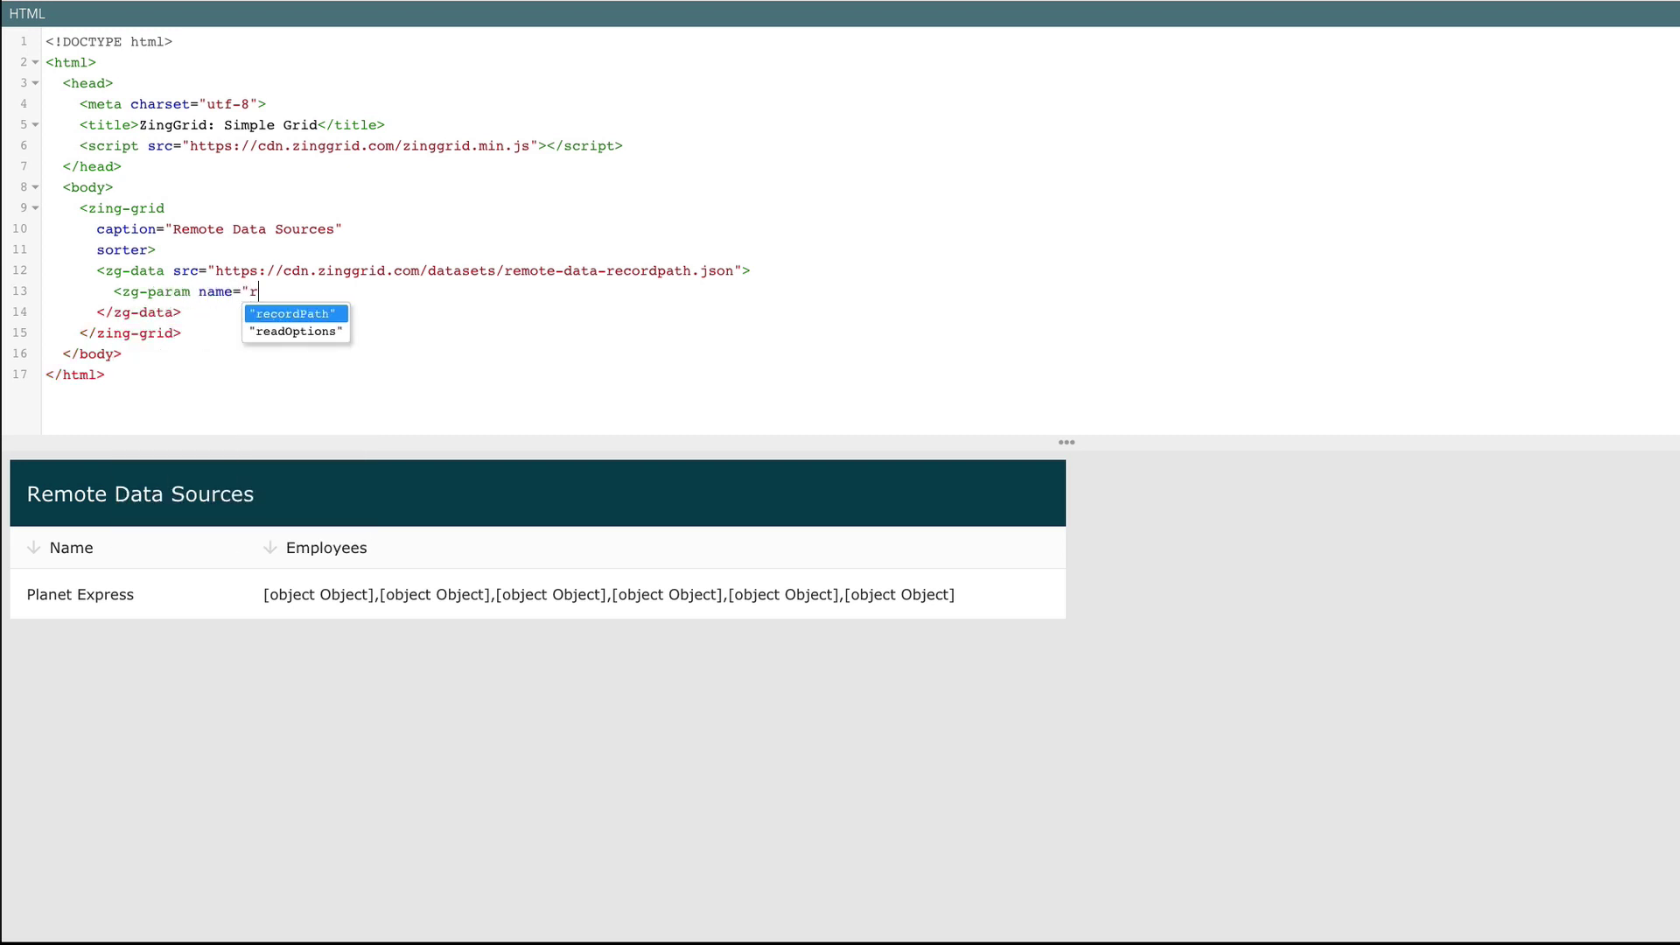
key(Return)
text(value)
key(Return)
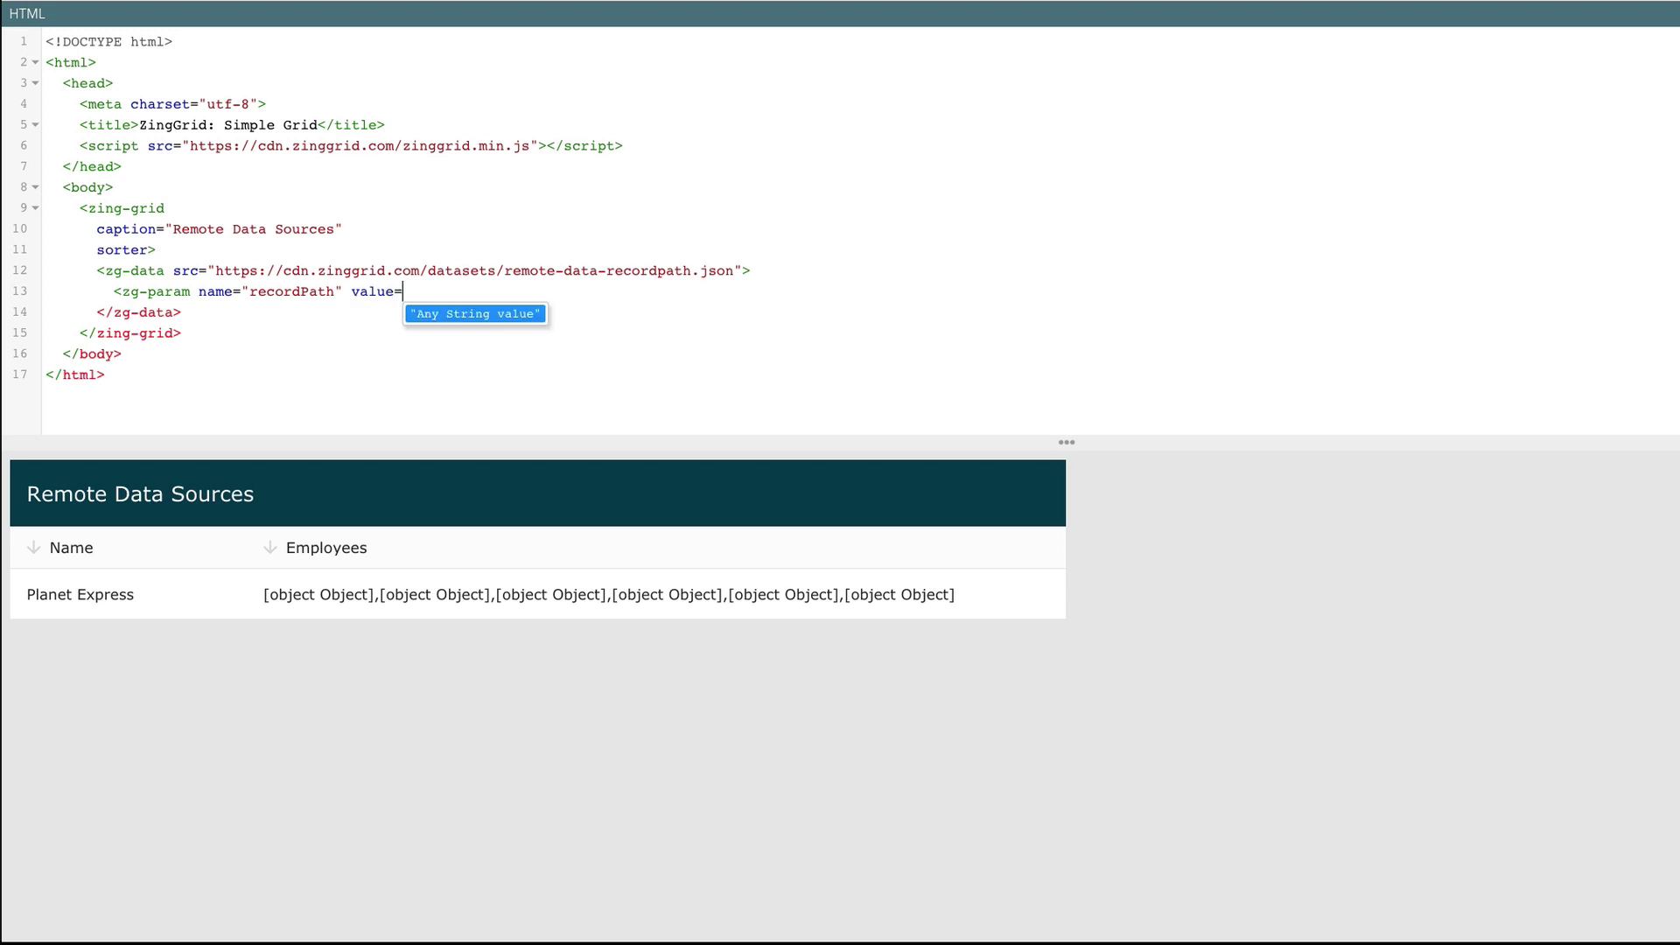
text("company.e)
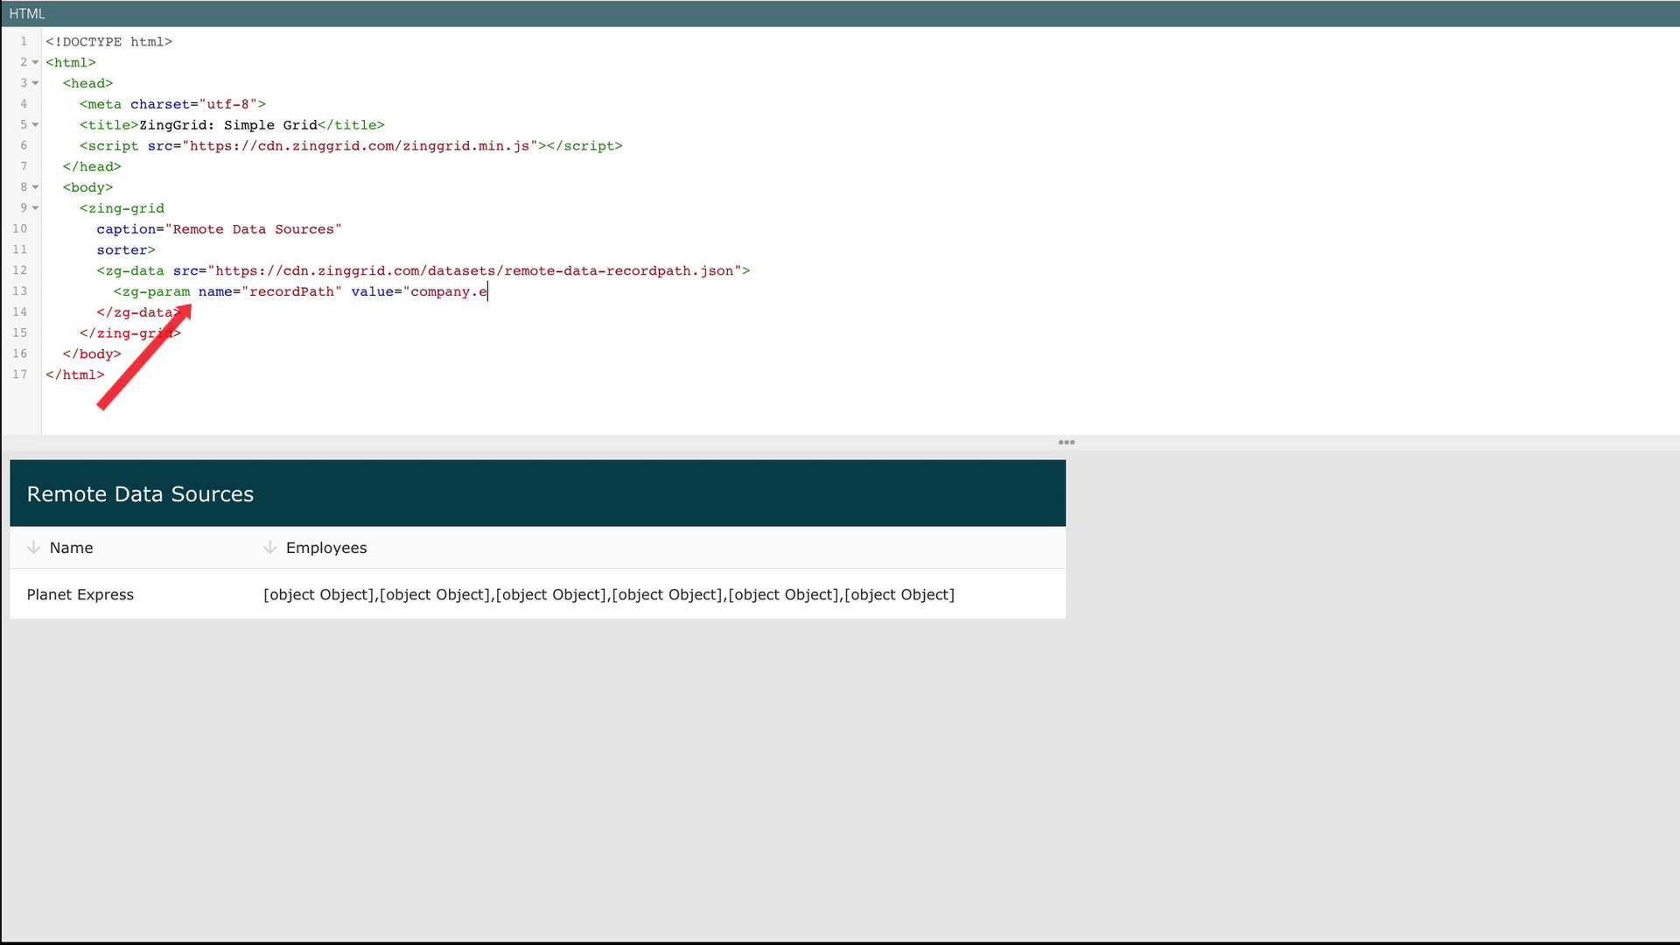
text(mployees)
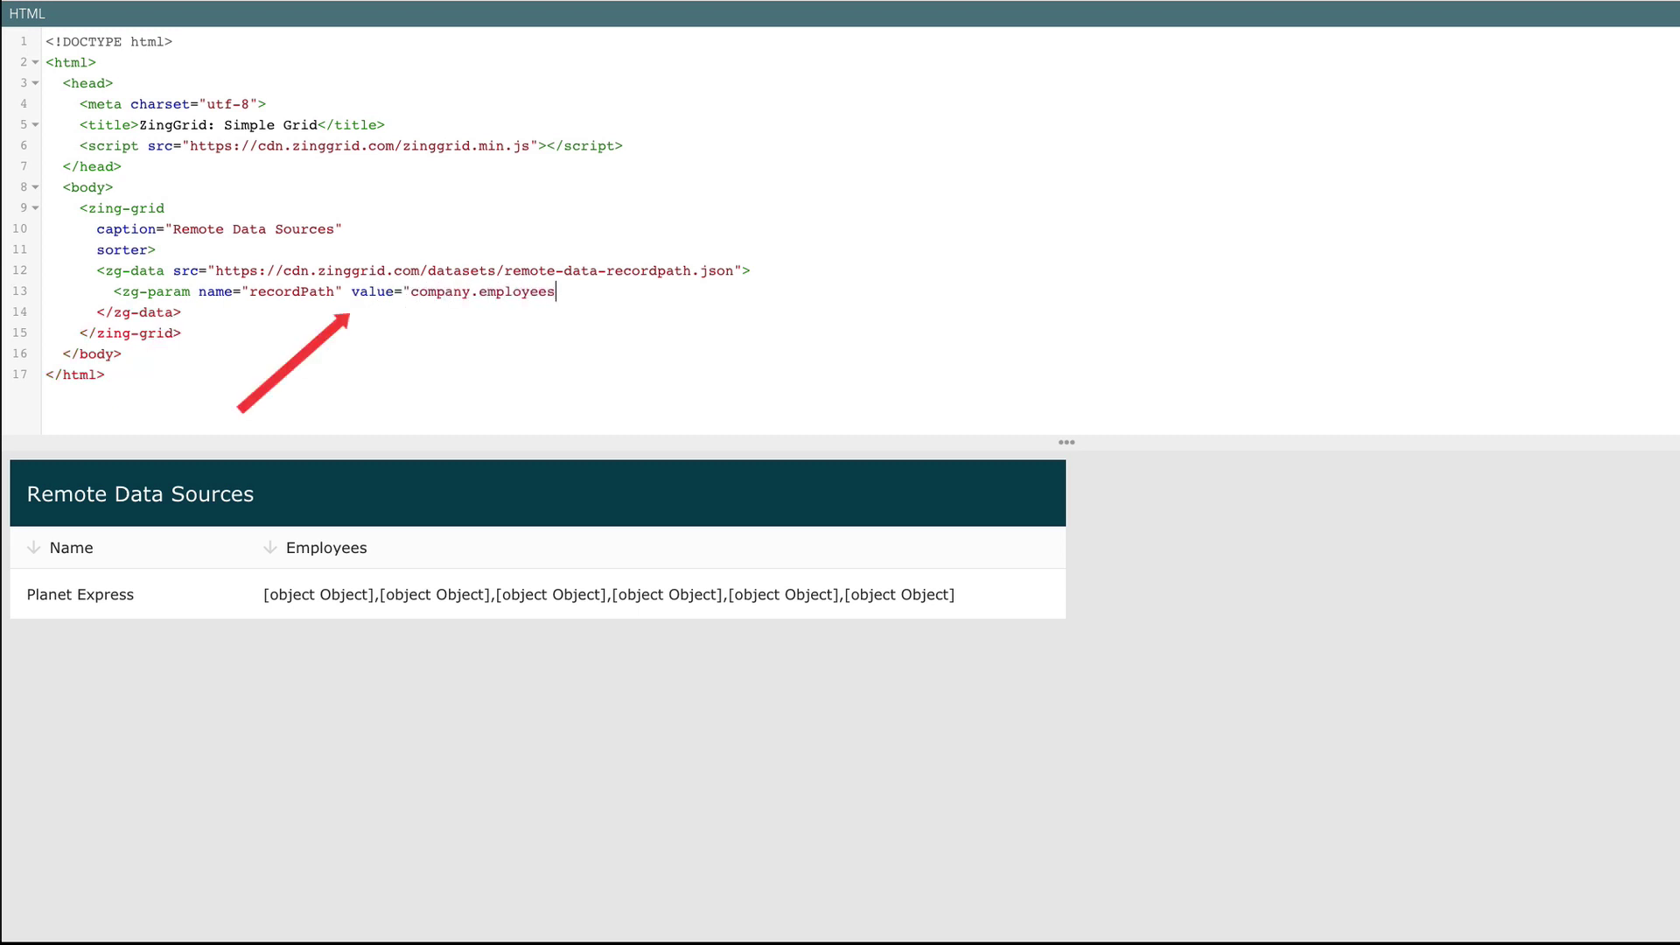
text("></)
key(Return)
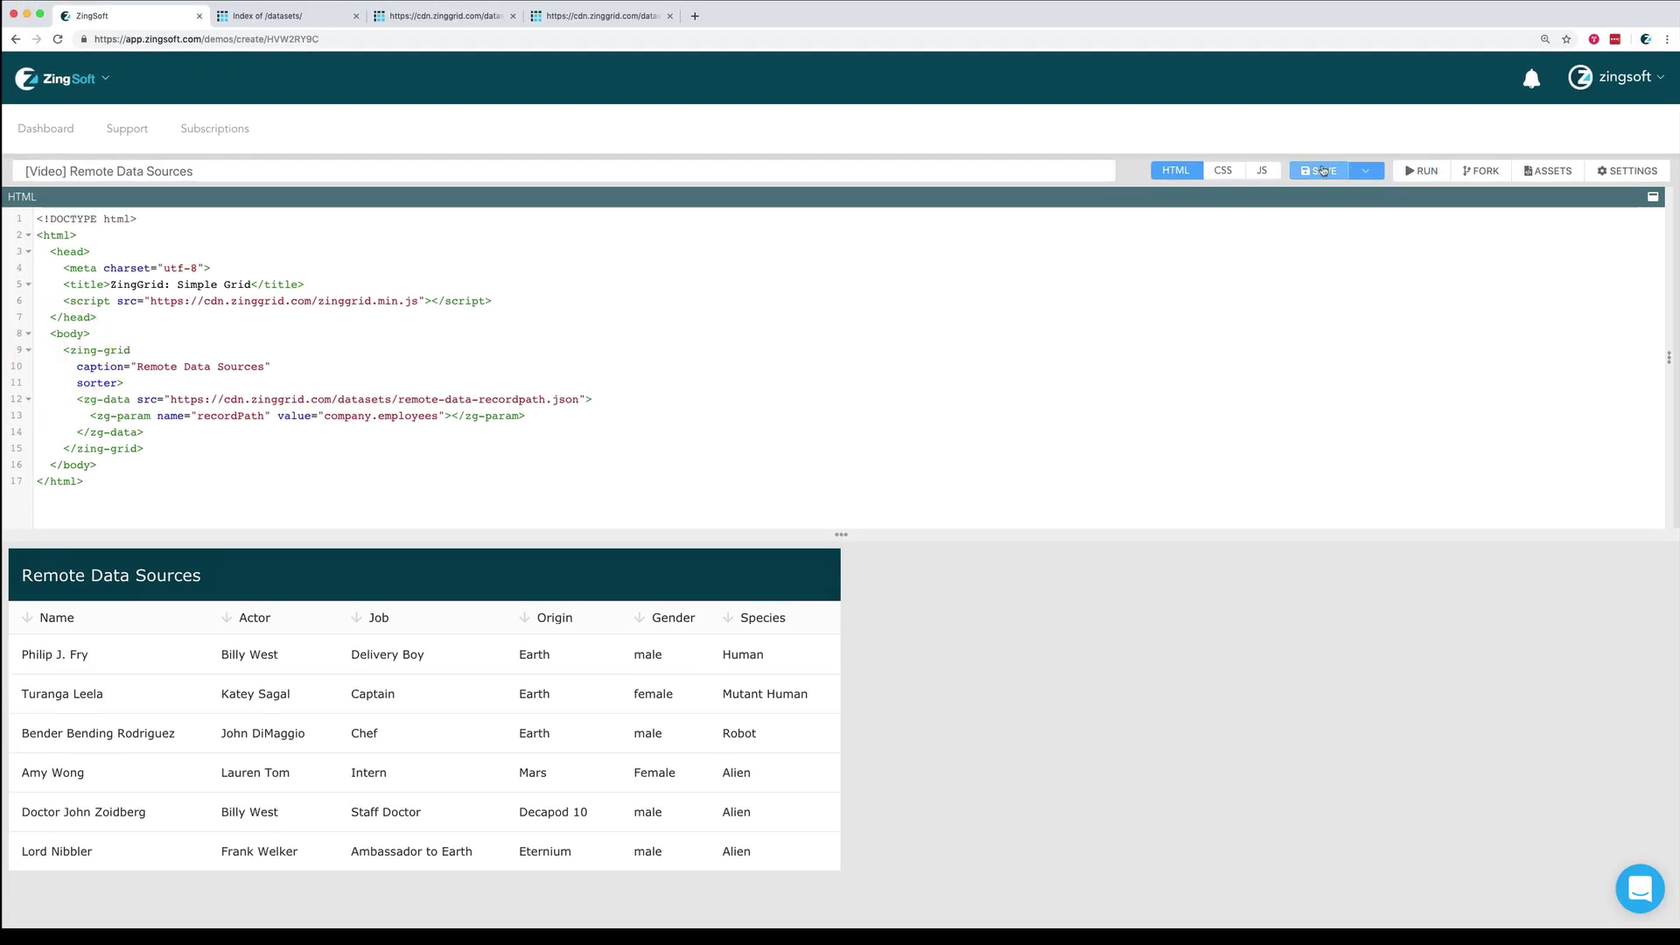
- Show the empty JavaScript editor beside the HTML and place the cursor in it
click(1261, 171)
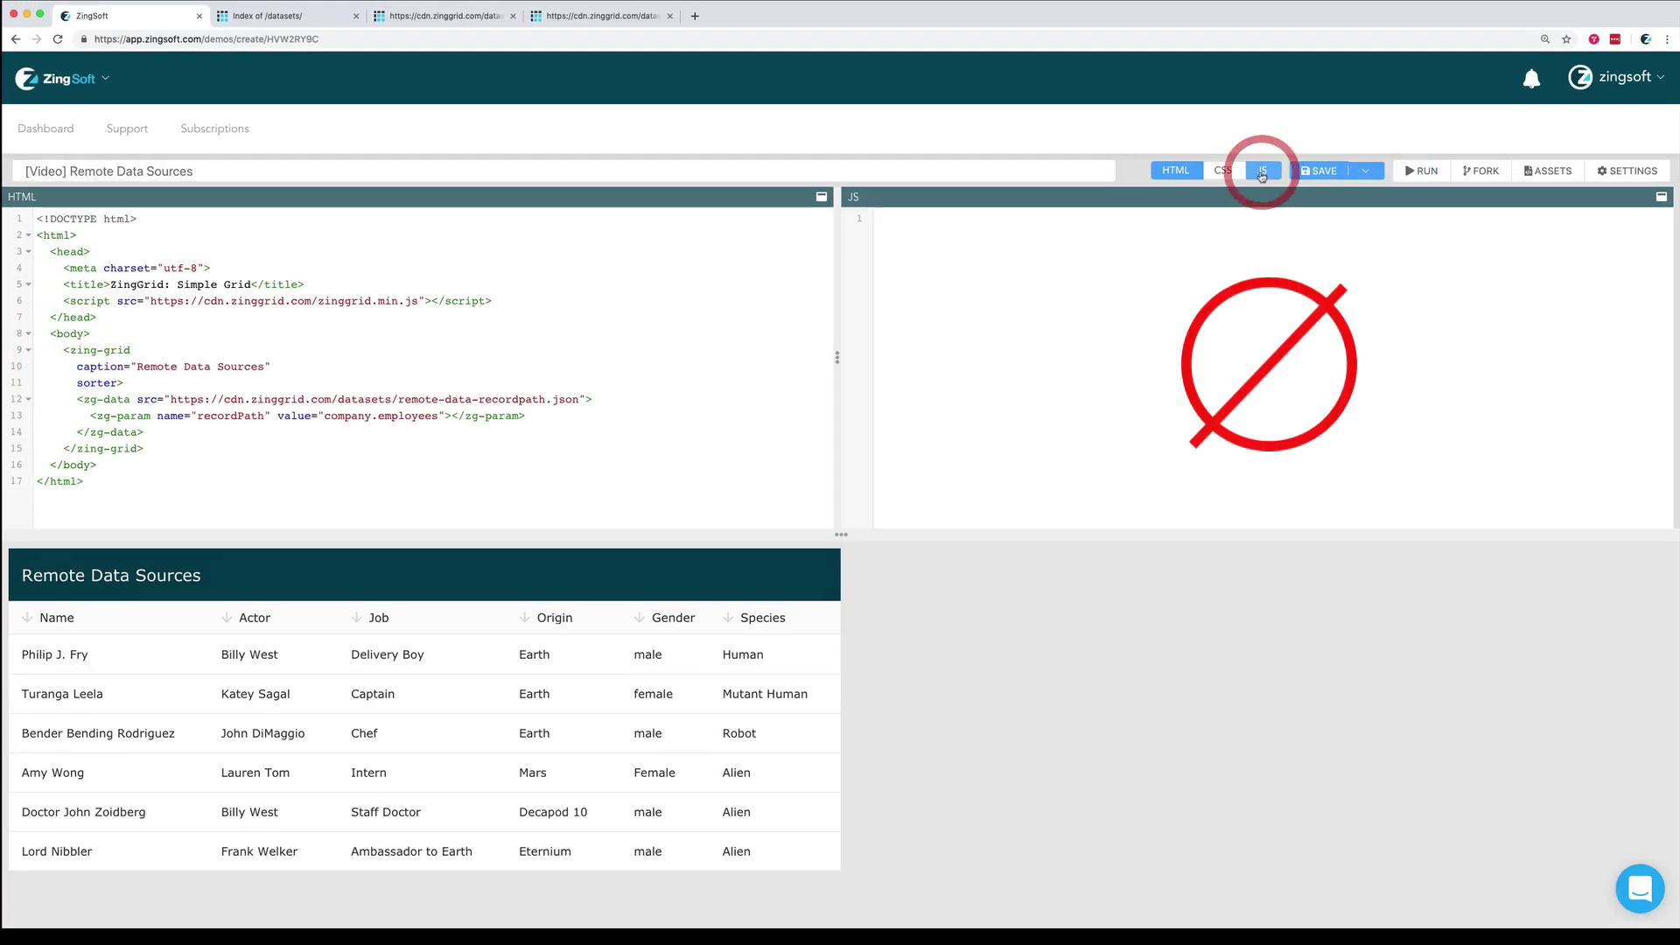
click(904, 234)
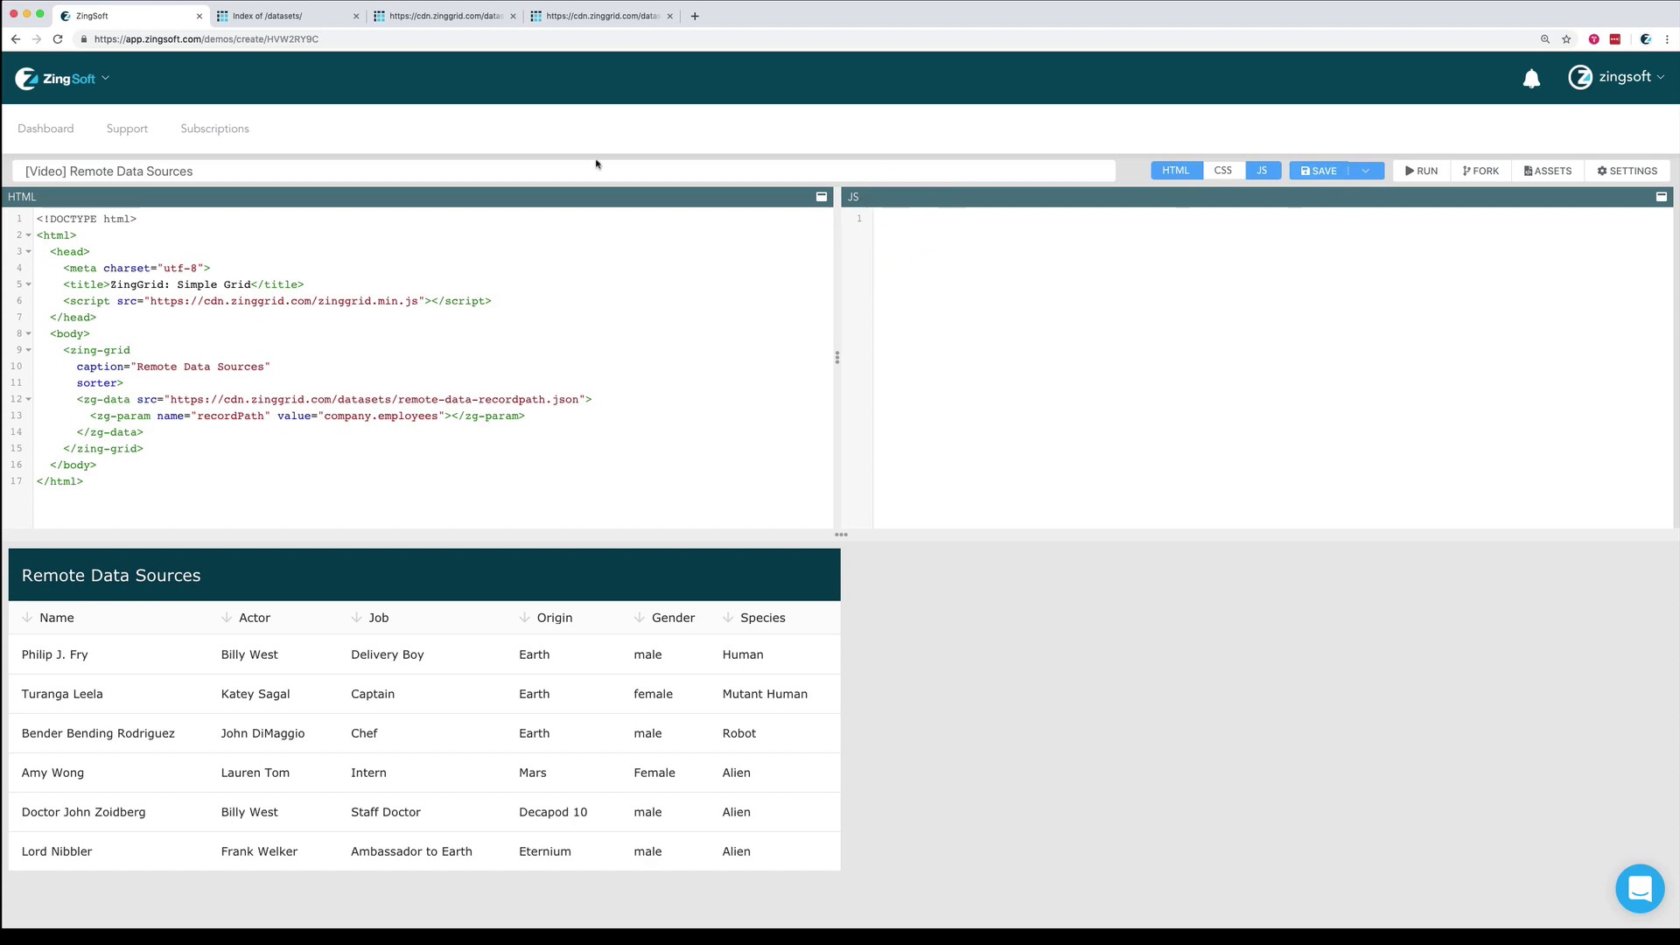